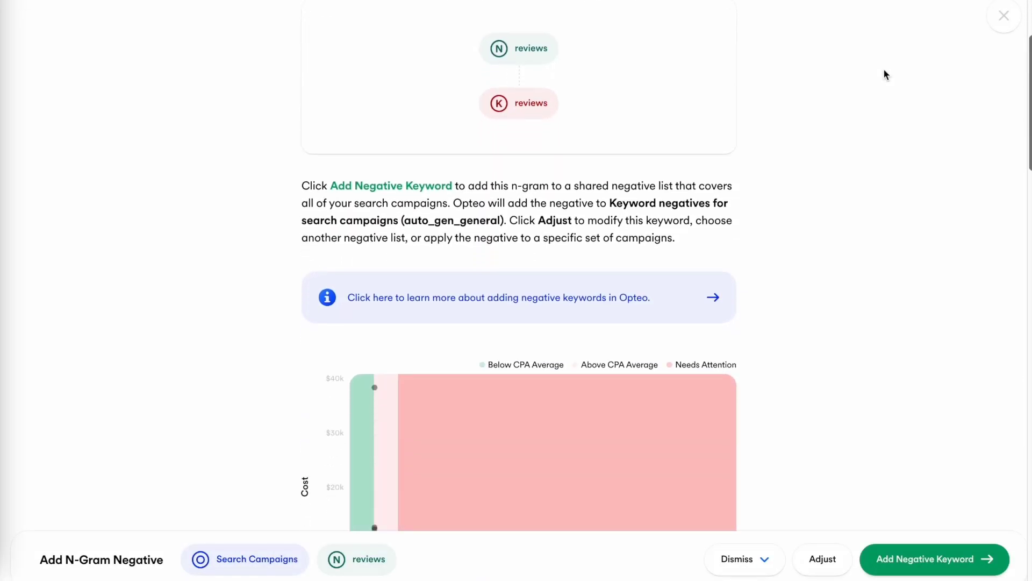
Review the Add N-Gram Negative improvement and add 'reviews' as a negative keyword
{"action": "scroll", "coordinate": [885, 70], "scroll_direction": "down", "scroll_amount": 10}
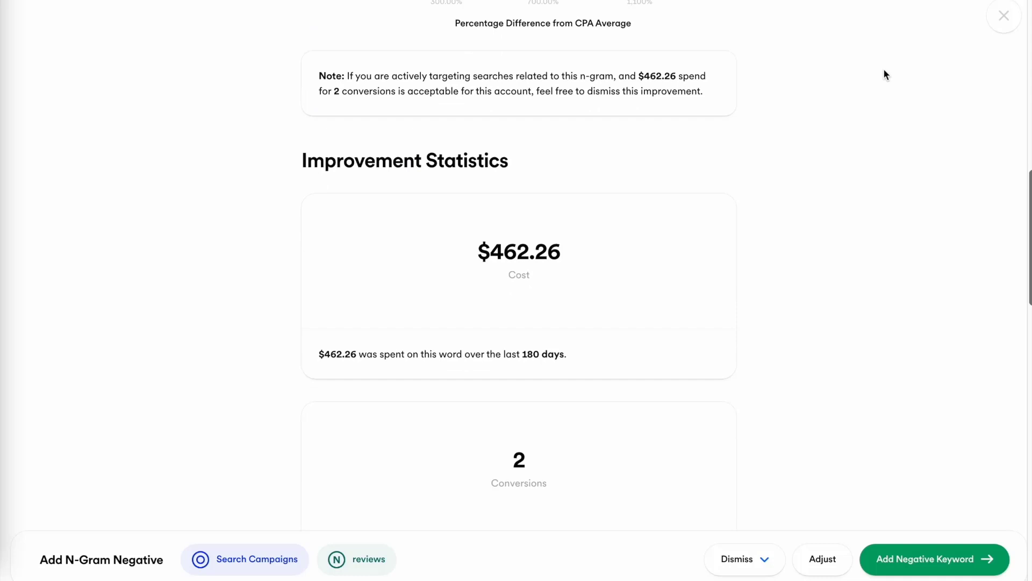
{"action": "scroll", "coordinate": [884, 70], "scroll_direction": "down", "scroll_amount": 10}
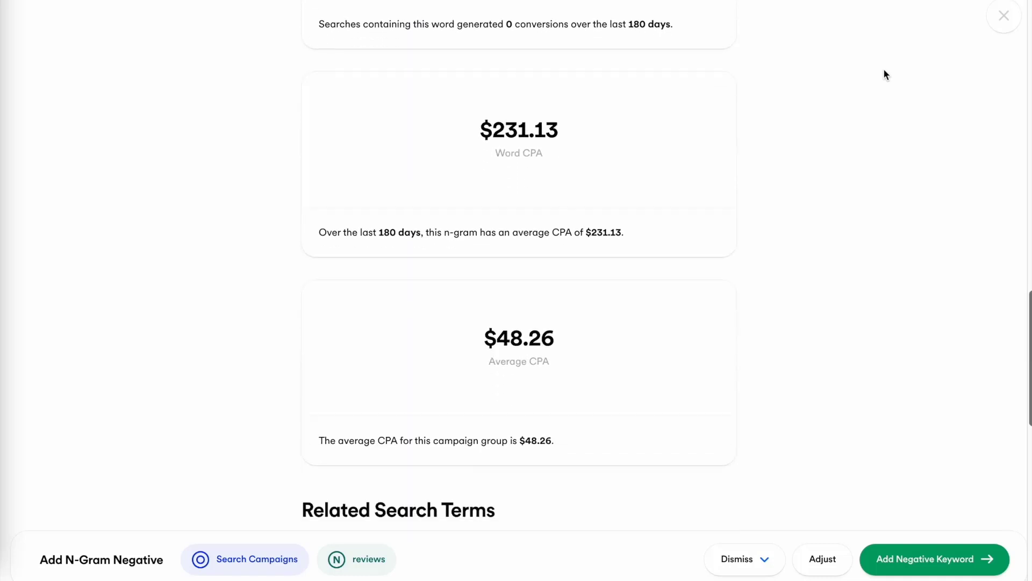
{"action": "scroll", "coordinate": [884, 70], "scroll_direction": "down", "scroll_amount": 2}
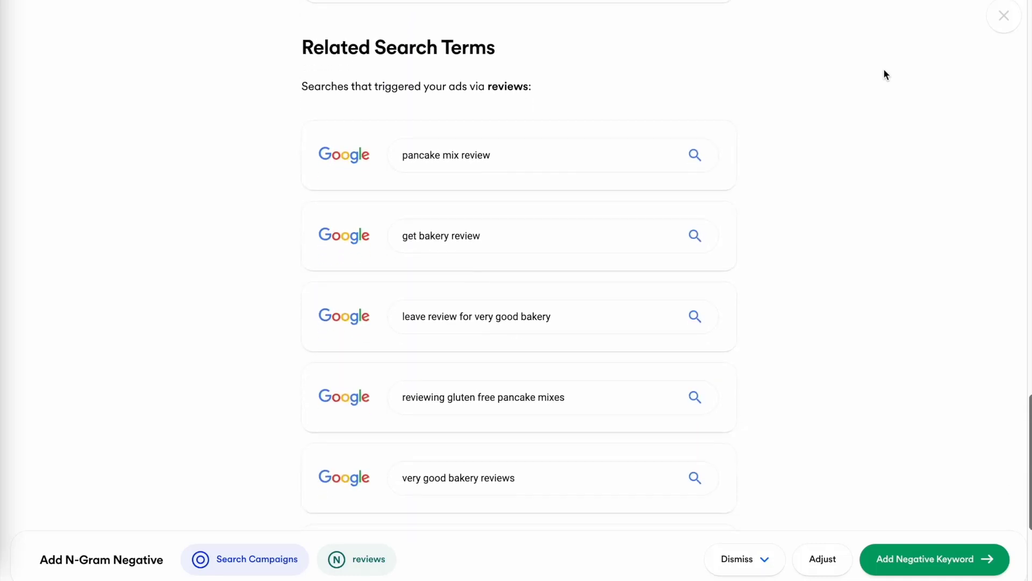
{"action": "left_click", "coordinate": [933, 558]}
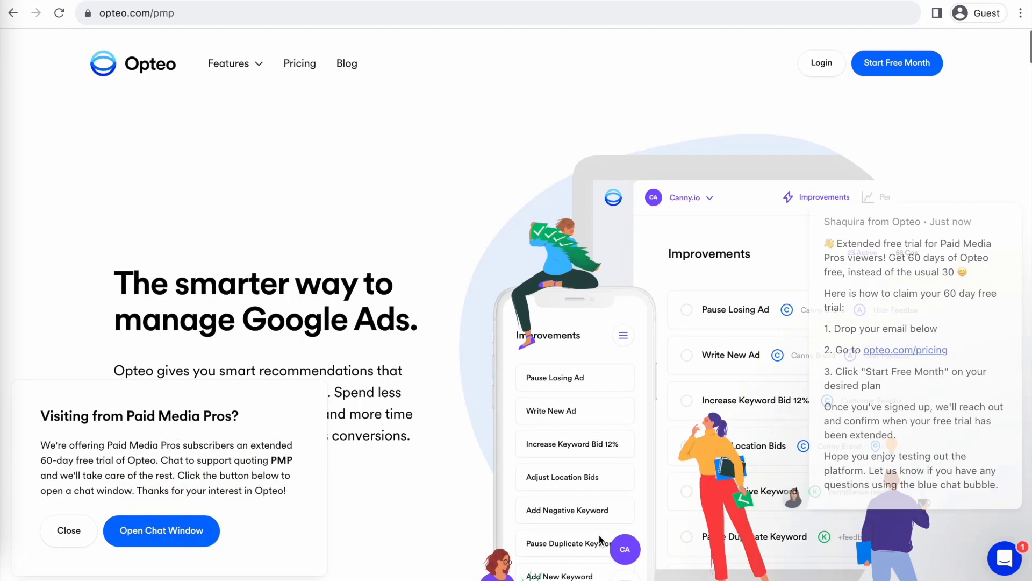
Submit an e-mail address in the Opteo free-trial chat
{"action": "left_click", "coordinate": [896, 510]}
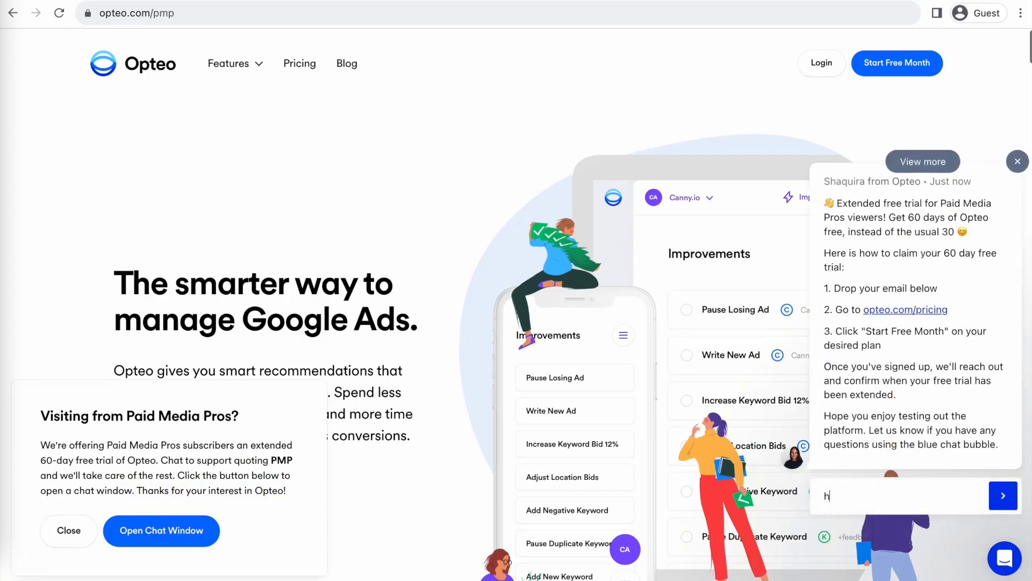
{"action": "key", "text": "Return"}
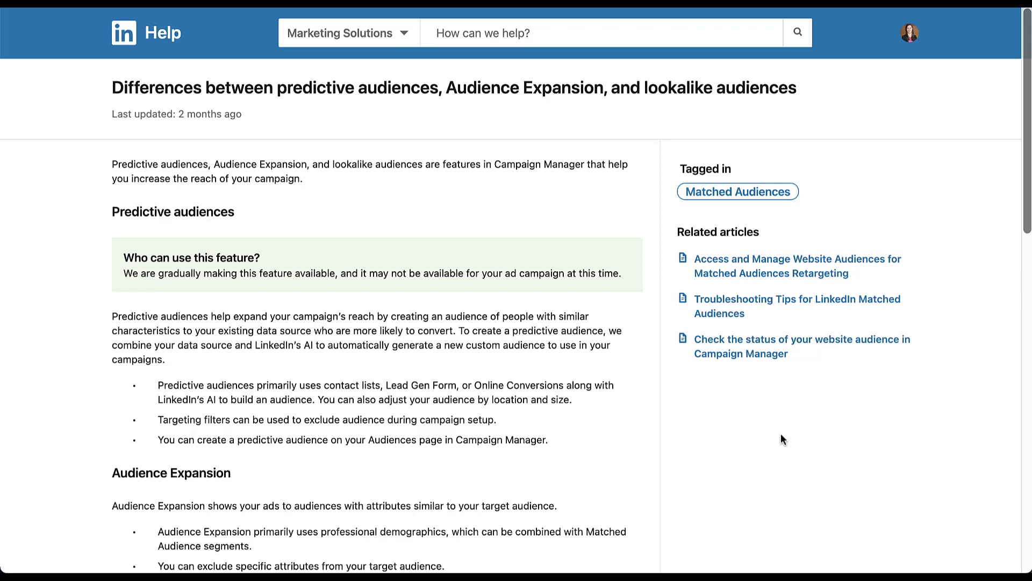
Scroll down through the Help article comparing predictive, Audience Expansion and lookalike audiences
{"action": "scroll", "coordinate": [781, 439], "scroll_direction": "down", "scroll_amount": 7}
{"action": "scroll", "coordinate": [781, 439], "scroll_direction": "down", "scroll_amount": 1}
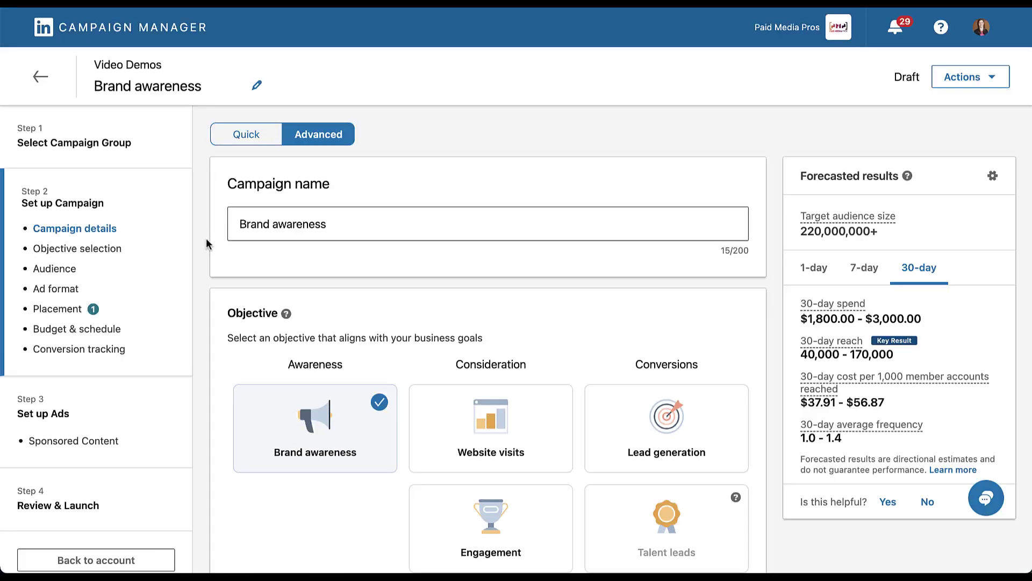
{"action": "scroll", "coordinate": [205, 238], "scroll_direction": "down", "scroll_amount": 12}
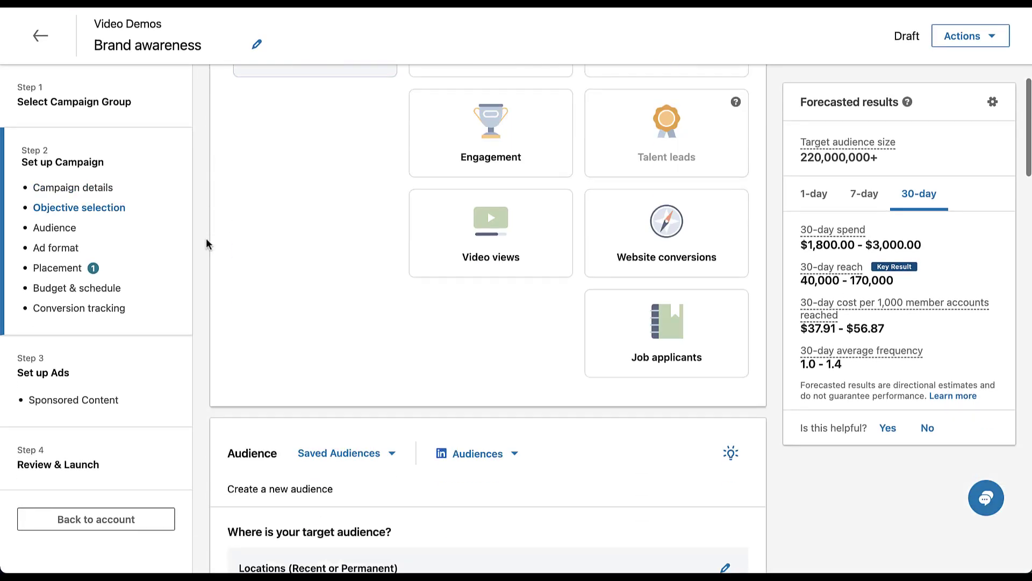
{"action": "scroll", "coordinate": [206, 238], "scroll_direction": "down", "scroll_amount": 4}
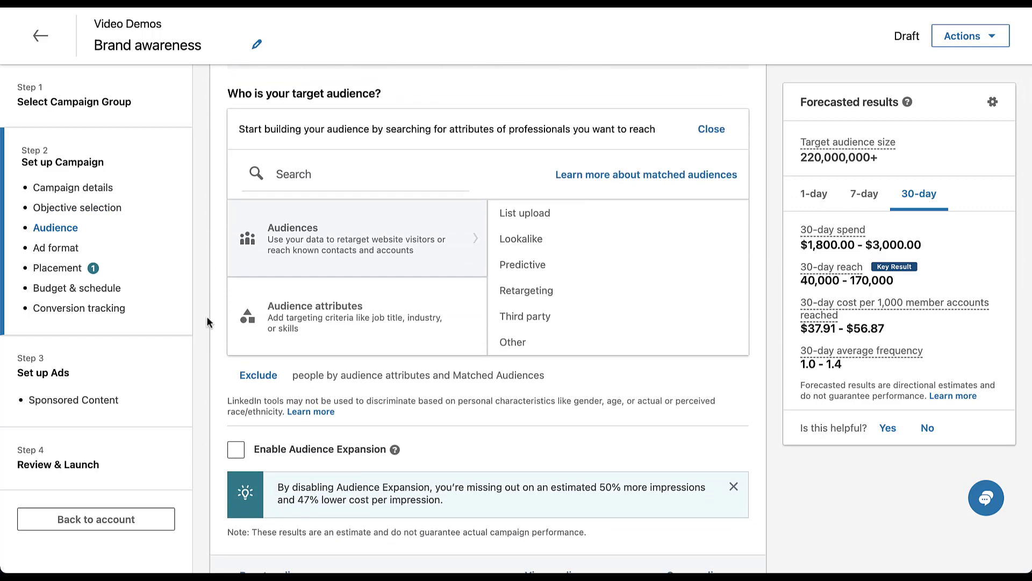
{"action": "left_click", "coordinate": [233, 456]}
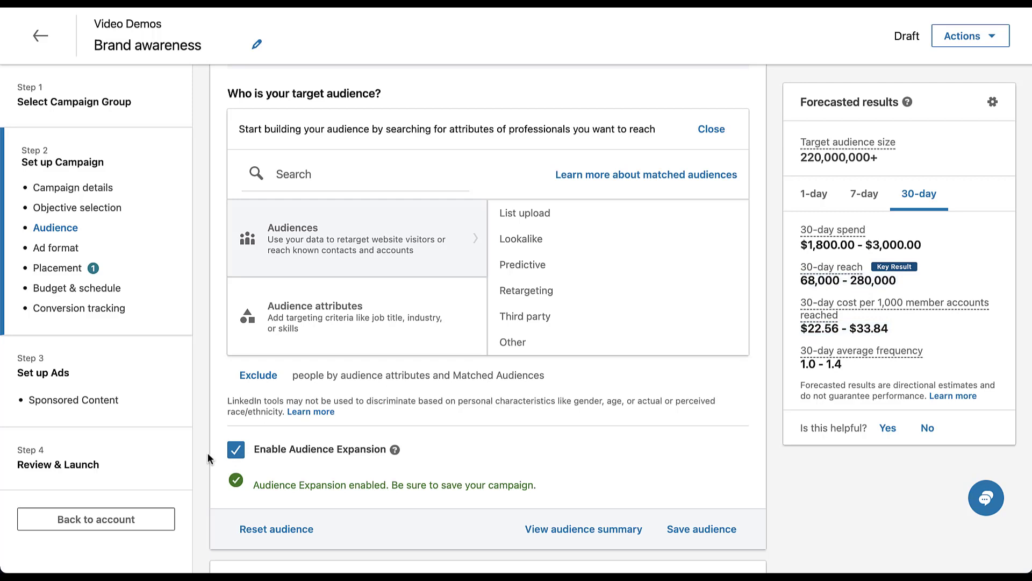
{"action": "left_click", "coordinate": [232, 454]}
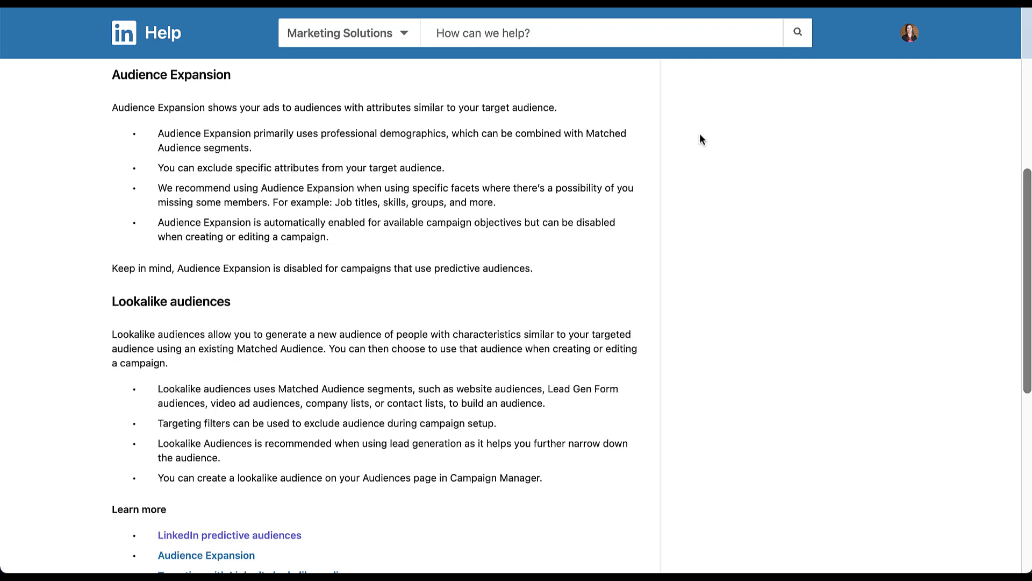
Scroll the Help article to the Lookalike audiences and Learn more sections, then slightly back up
{"action": "scroll", "coordinate": [700, 139], "scroll_direction": "down", "scroll_amount": 5}
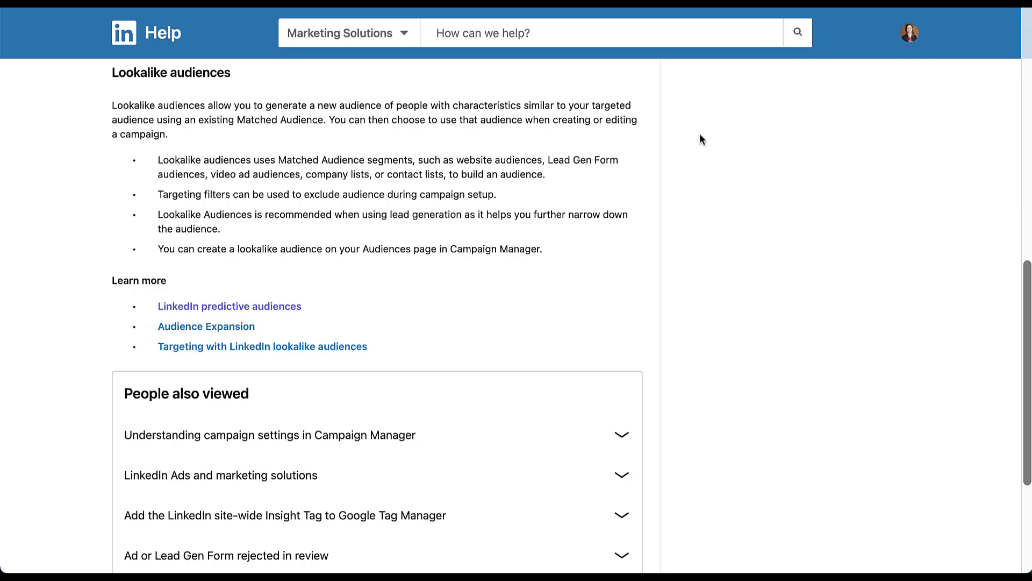
{"action": "scroll", "coordinate": [698, 139], "scroll_direction": "up", "scroll_amount": 1}
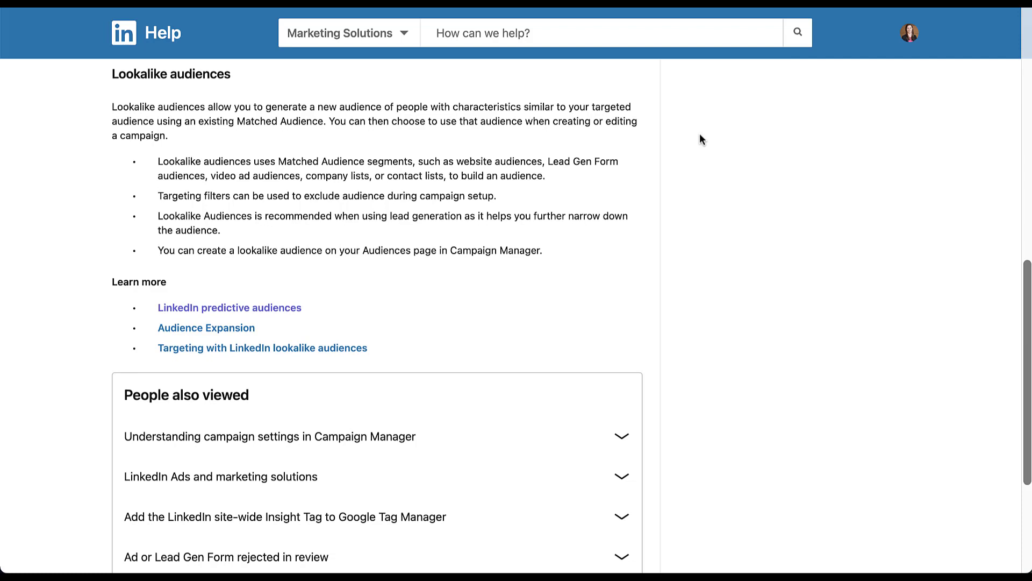
Go back to Predictive audiences and highlight the sentence about combining data and AI
{"action": "scroll", "coordinate": [700, 136], "scroll_direction": "up", "scroll_amount": 9}
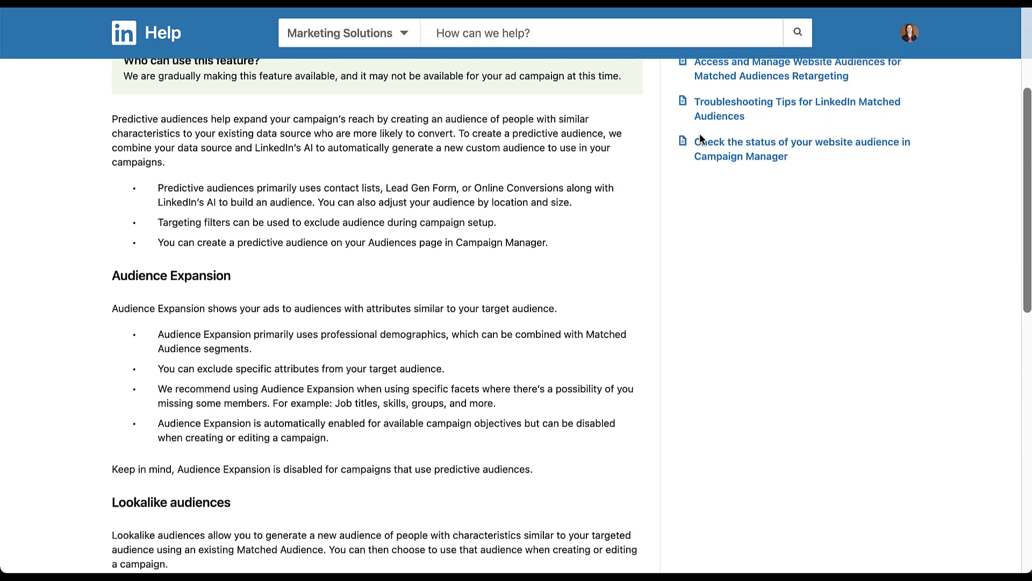
{"action": "scroll", "coordinate": [689, 139], "scroll_direction": "up", "scroll_amount": 1}
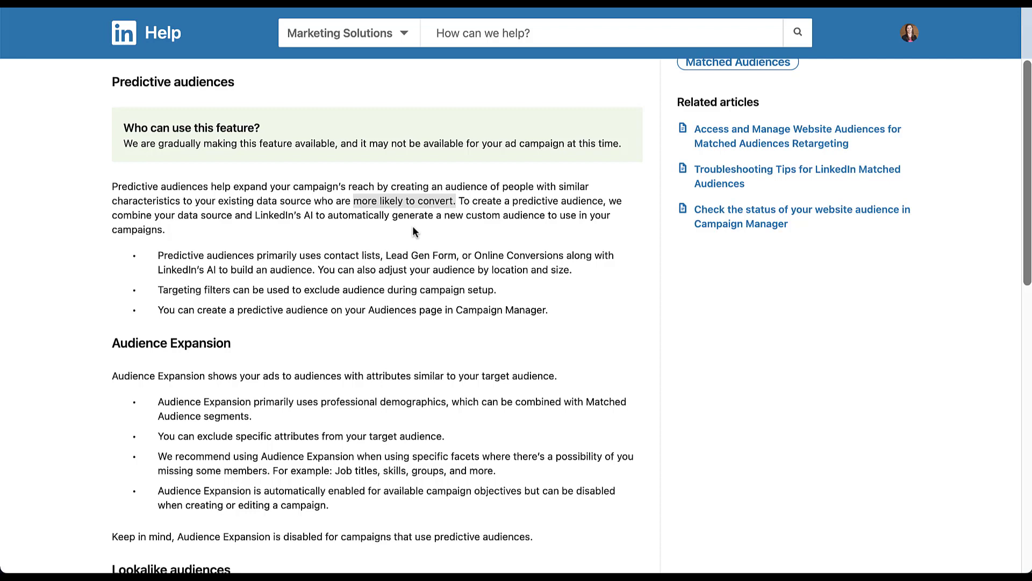
{"action": "left_click_drag", "start_coordinate": [110, 214], "coordinate": [211, 228]}
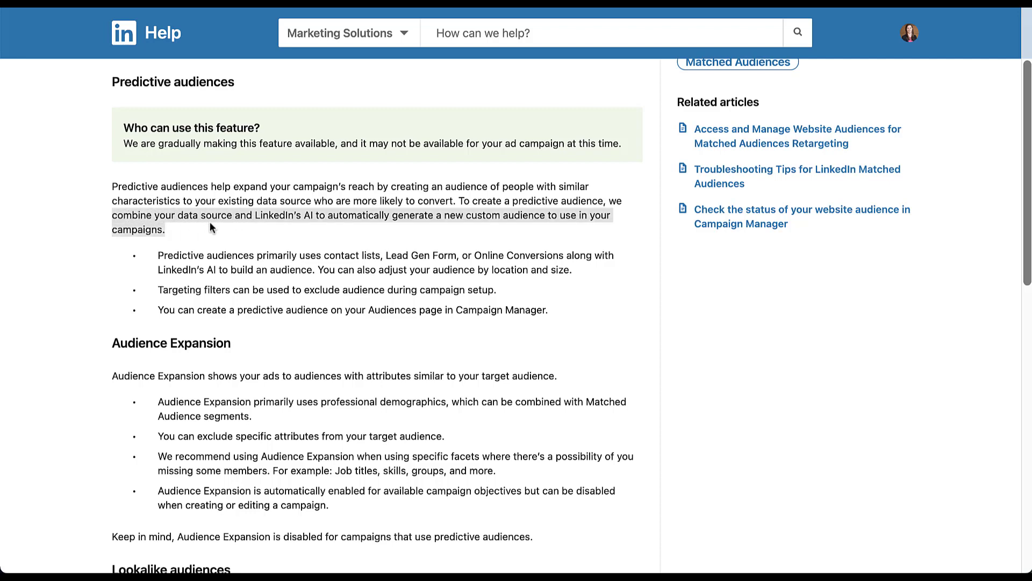
{"action": "left_click_drag", "start_coordinate": [352, 229], "coordinate": [316, 214]}
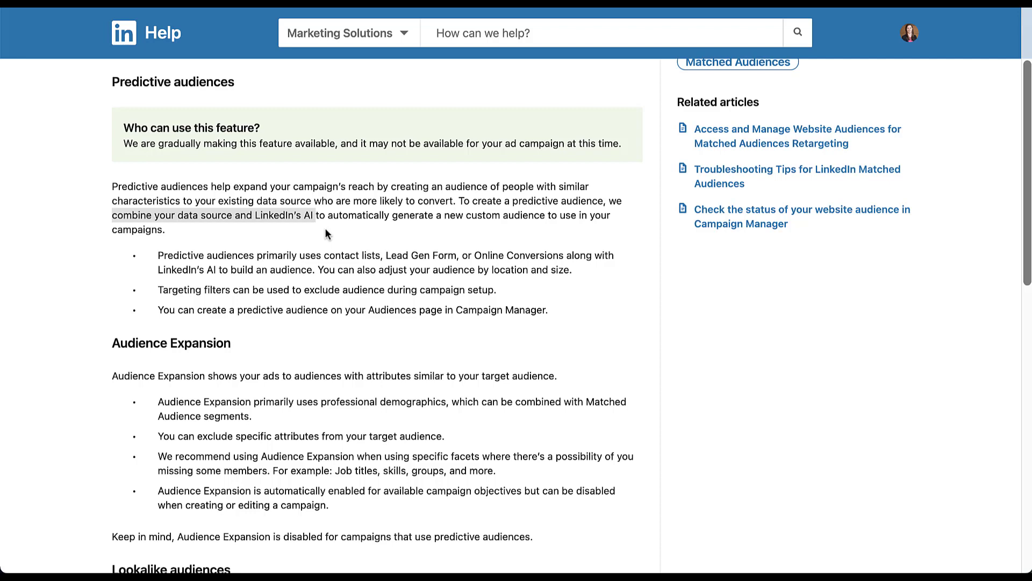
{"action": "left_click", "coordinate": [325, 229]}
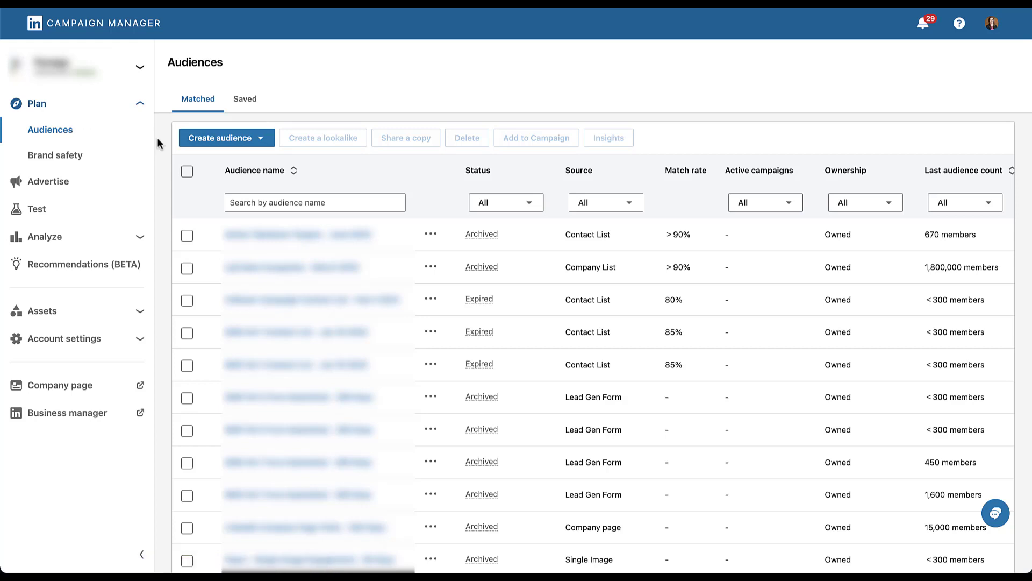
Show the Create audience options, including Predictive and Lookalike audiences
{"action": "left_click", "coordinate": [262, 141]}
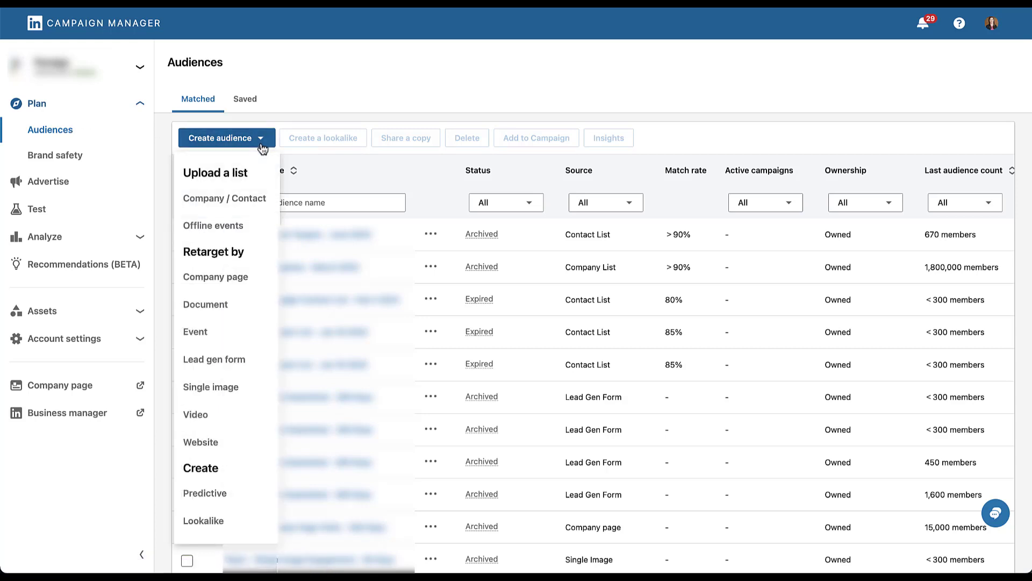
Name the predictive audience 'Predictive Example' and try Contact list as its source
{"action": "left_click", "coordinate": [235, 495]}
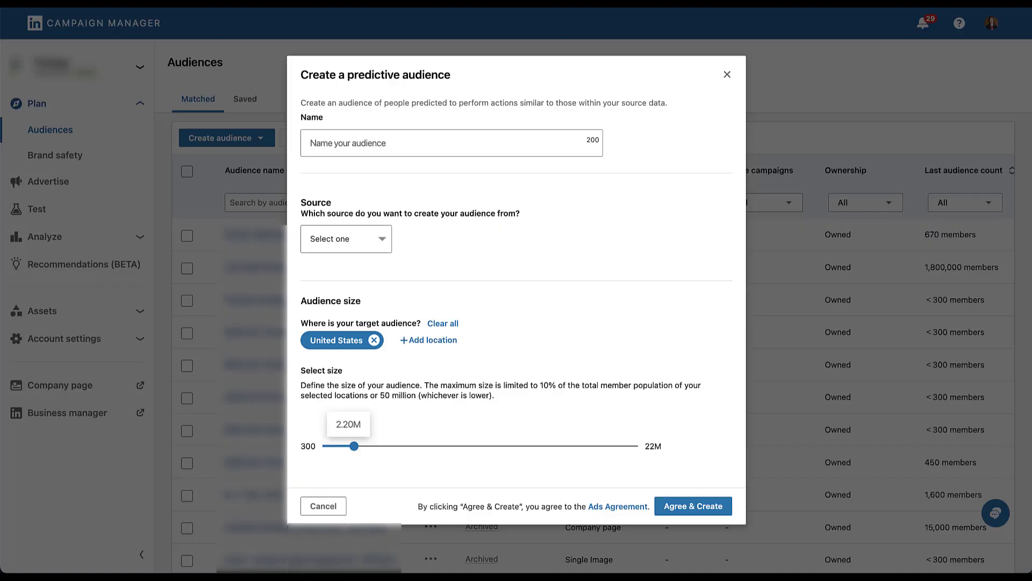
{"action": "type", "text": "Predictive Example"}
{"action": "left_click", "coordinate": [383, 243]}
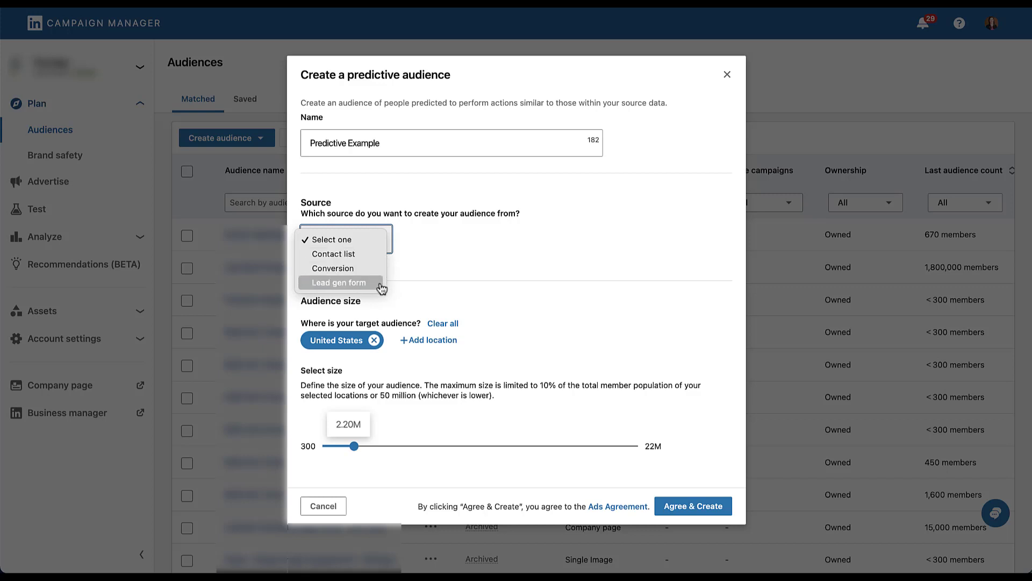
{"action": "left_click", "coordinate": [375, 257]}
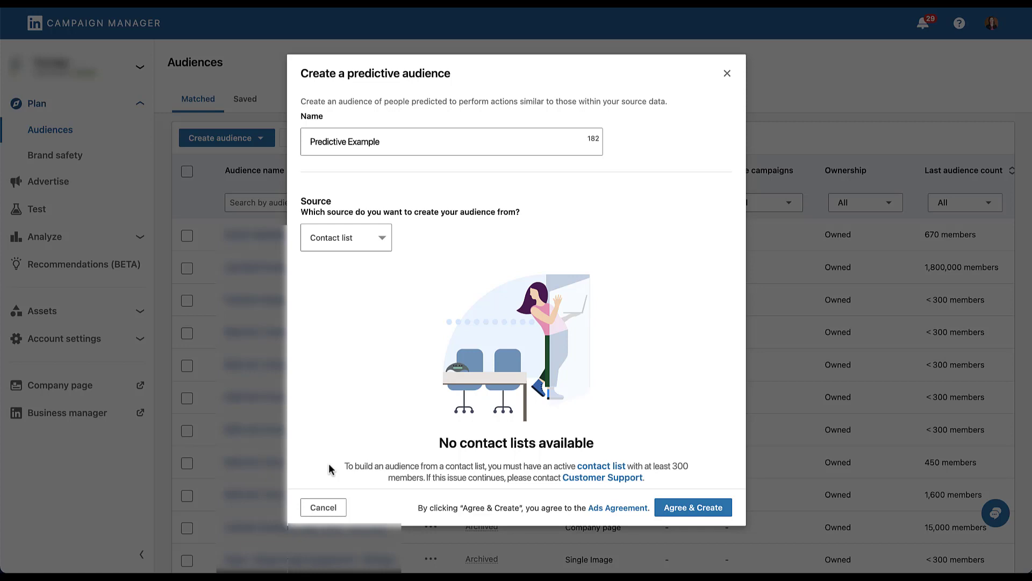
Switch the source to Conversion and select 'Website visit to press release' and 'Form Submit'
{"action": "left_click", "coordinate": [381, 238]}
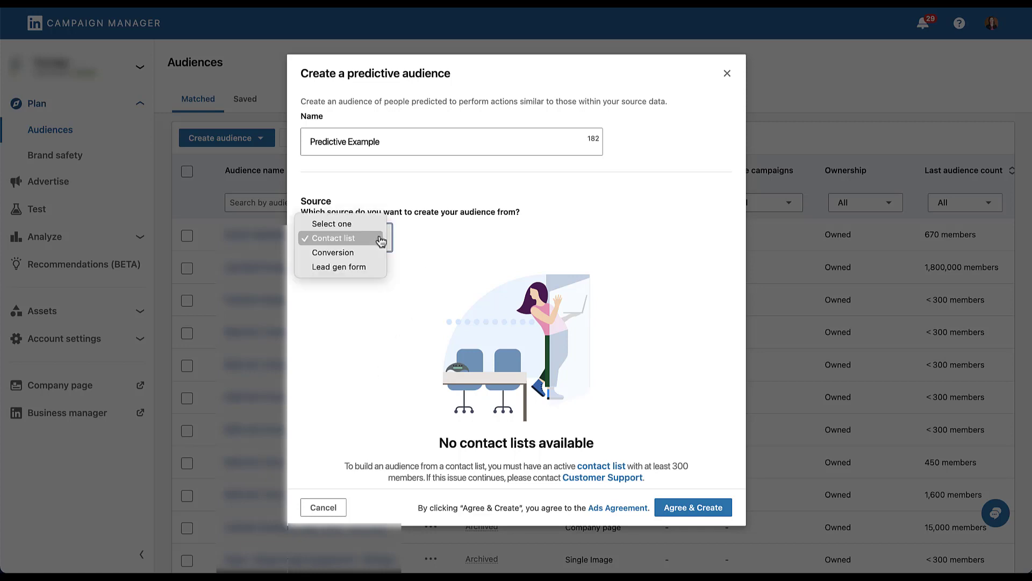
{"action": "left_click", "coordinate": [375, 256]}
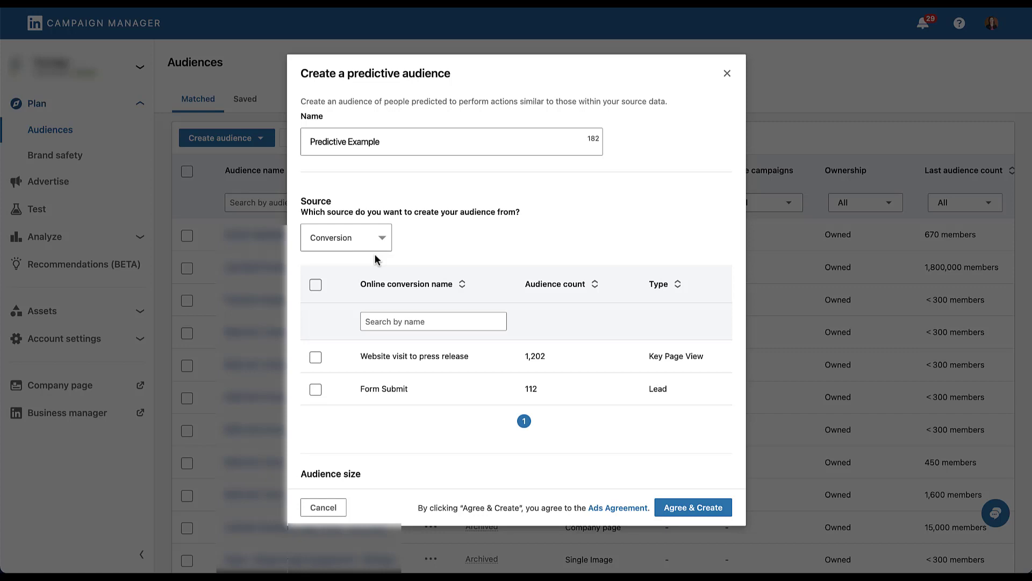
{"action": "left_click", "coordinate": [315, 358]}
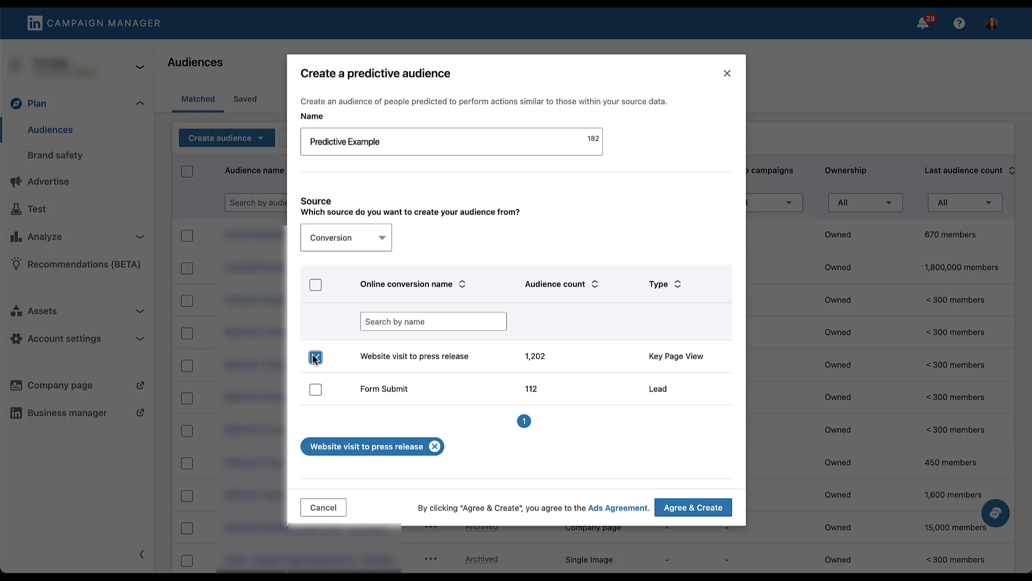
{"action": "left_click", "coordinate": [316, 390]}
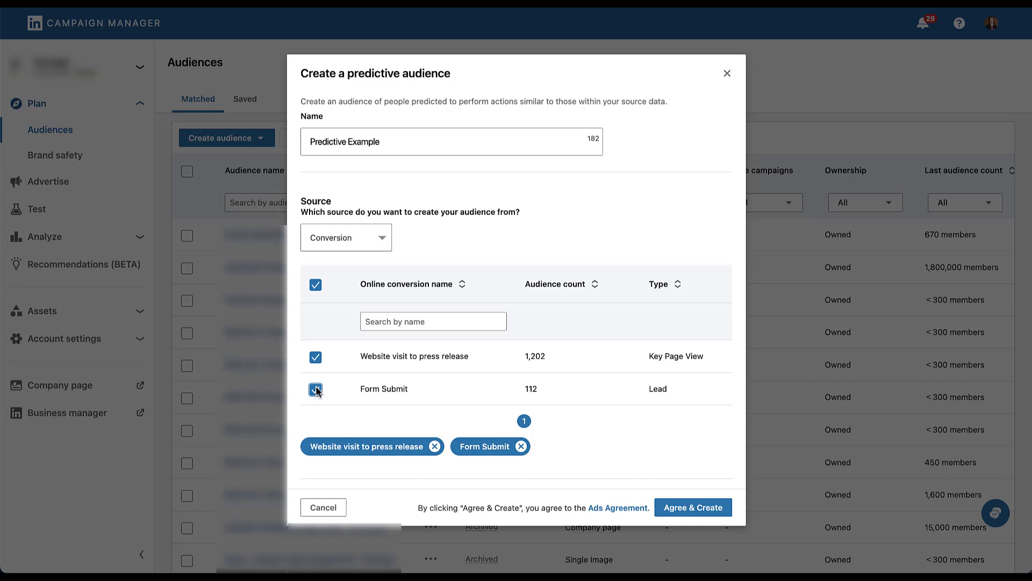
Clear the conversions, use Lead gen form as source, and select the 600-member form from 1/6/2023
{"action": "left_click", "coordinate": [317, 288]}
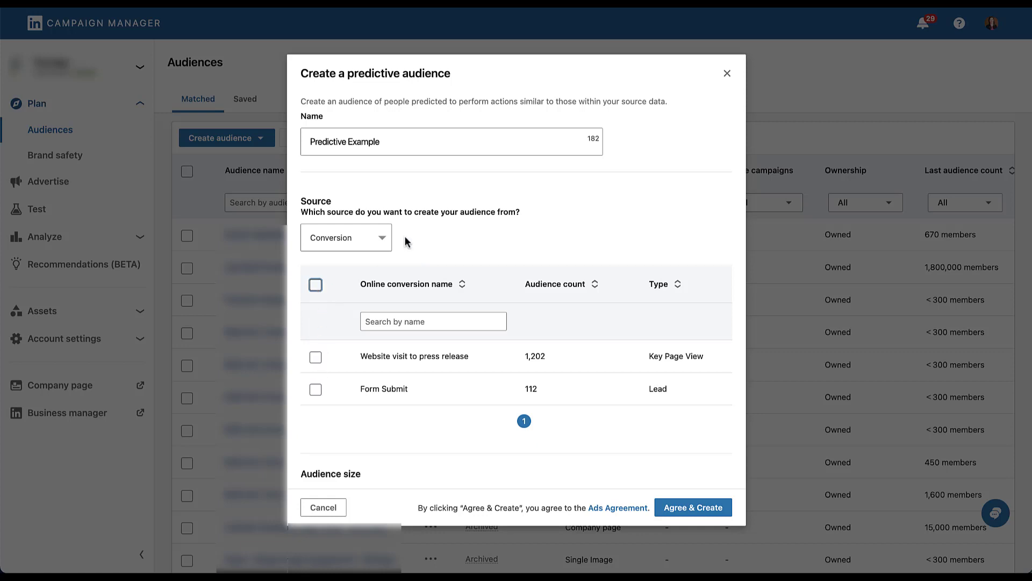
{"action": "left_click", "coordinate": [379, 237]}
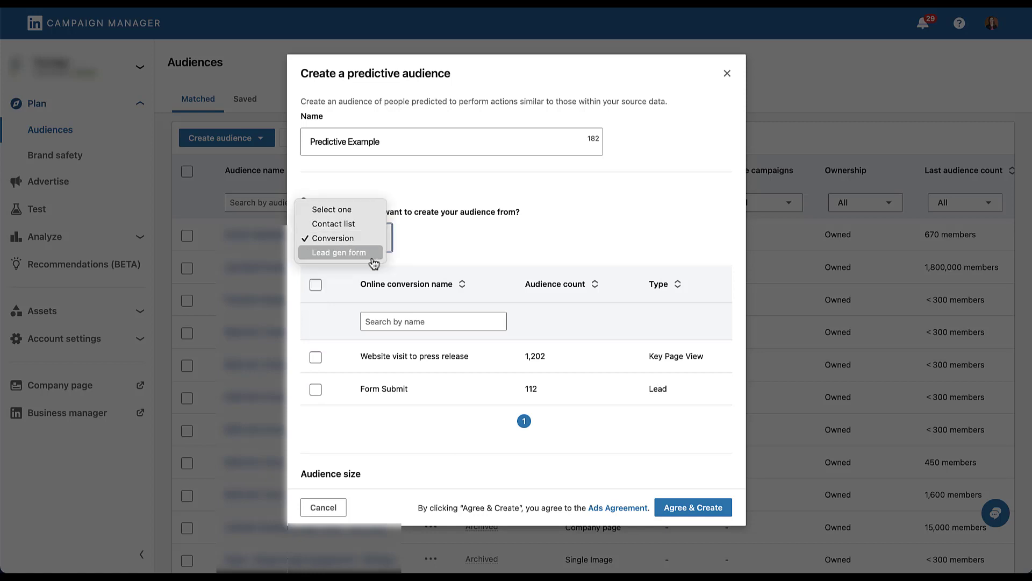
{"action": "left_click", "coordinate": [372, 259]}
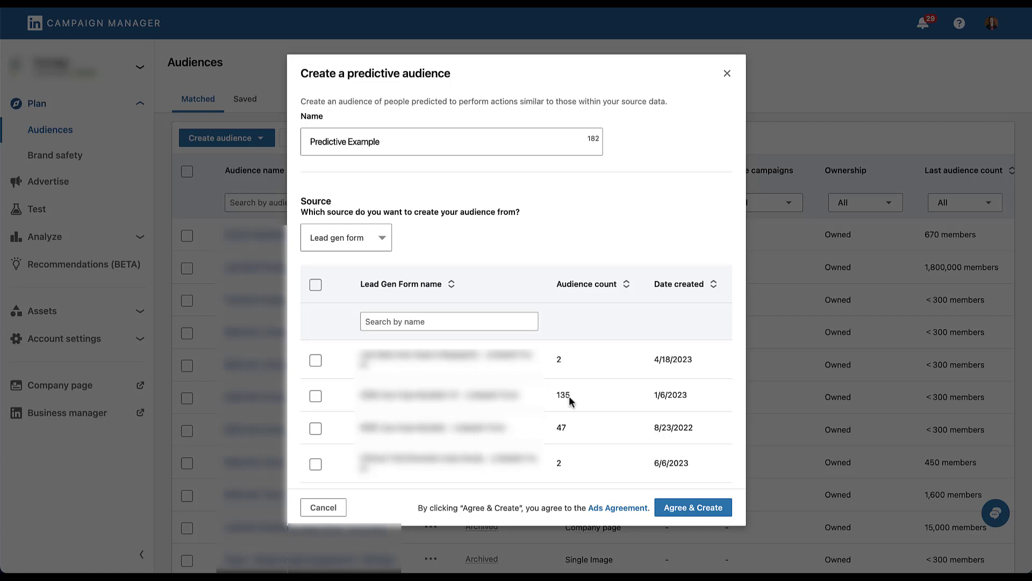
{"action": "scroll", "coordinate": [569, 396], "scroll_direction": "down", "scroll_amount": 2}
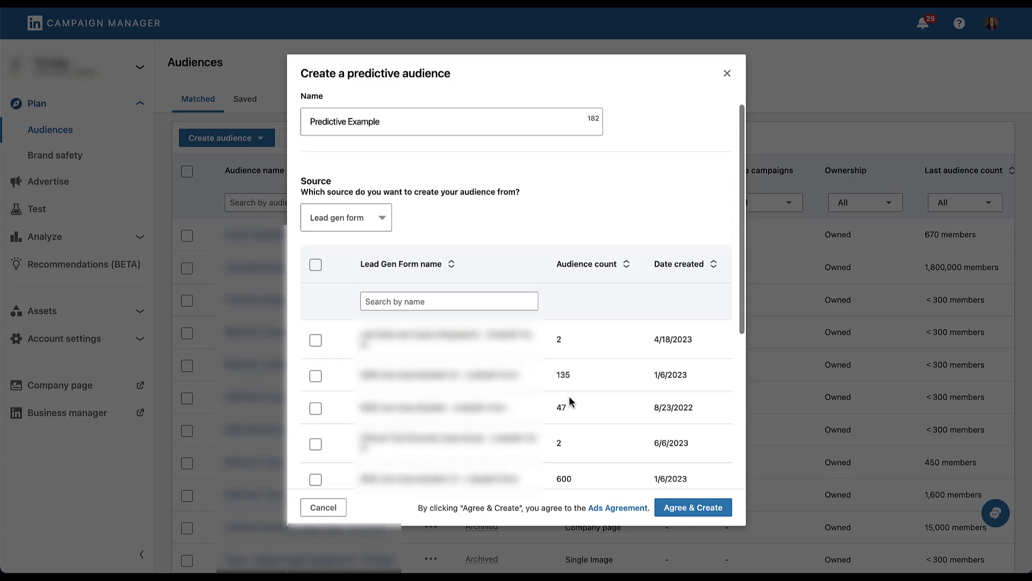
{"action": "left_click", "coordinate": [315, 443]}
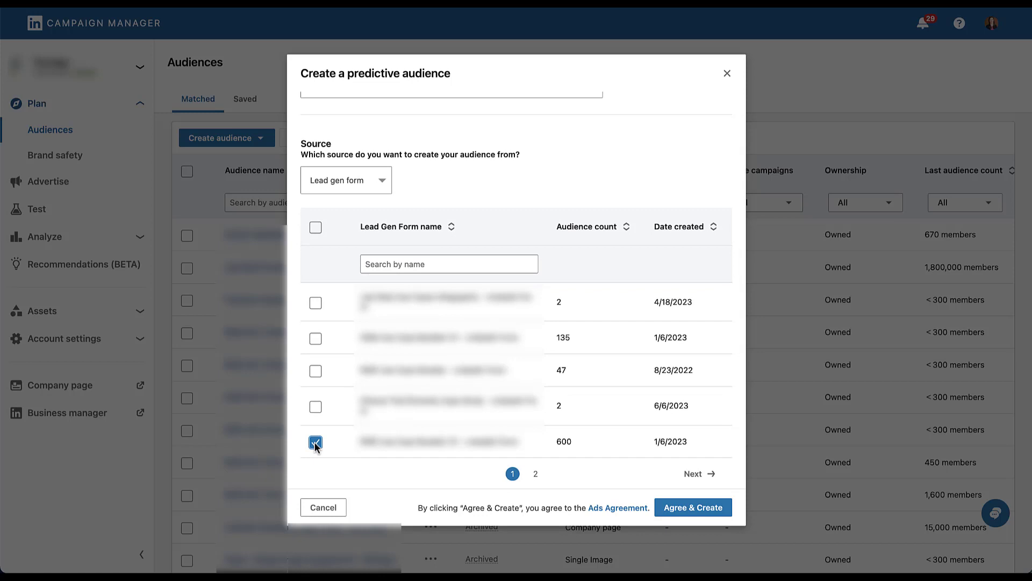
Search 'indiana' as an extra target location, then discard it, leaving United States only
{"action": "scroll", "coordinate": [316, 447], "scroll_direction": "down", "scroll_amount": 5}
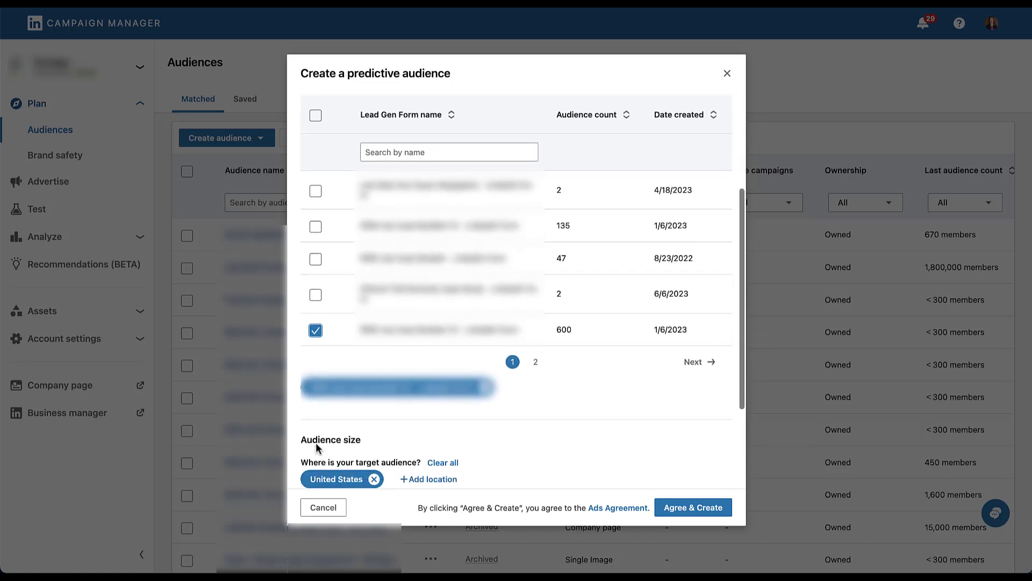
{"action": "scroll", "coordinate": [316, 446], "scroll_direction": "down", "scroll_amount": 1}
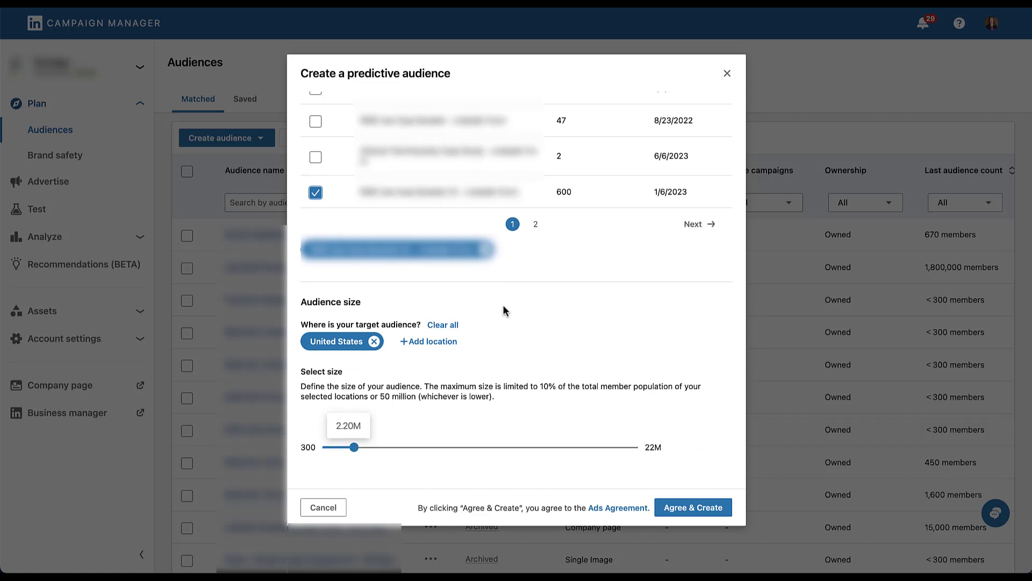
{"action": "left_click", "coordinate": [450, 342]}
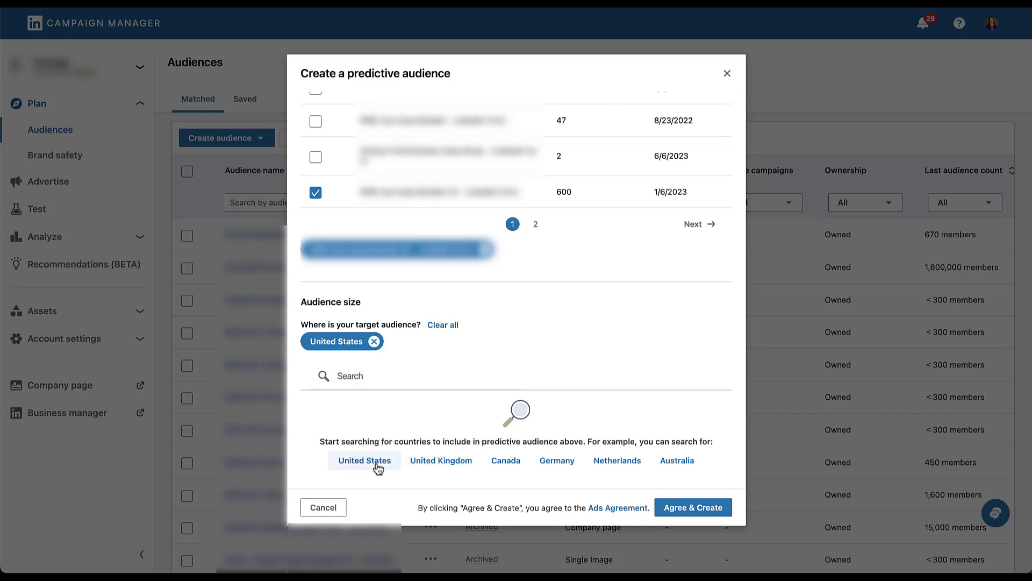
{"action": "left_click", "coordinate": [383, 372]}
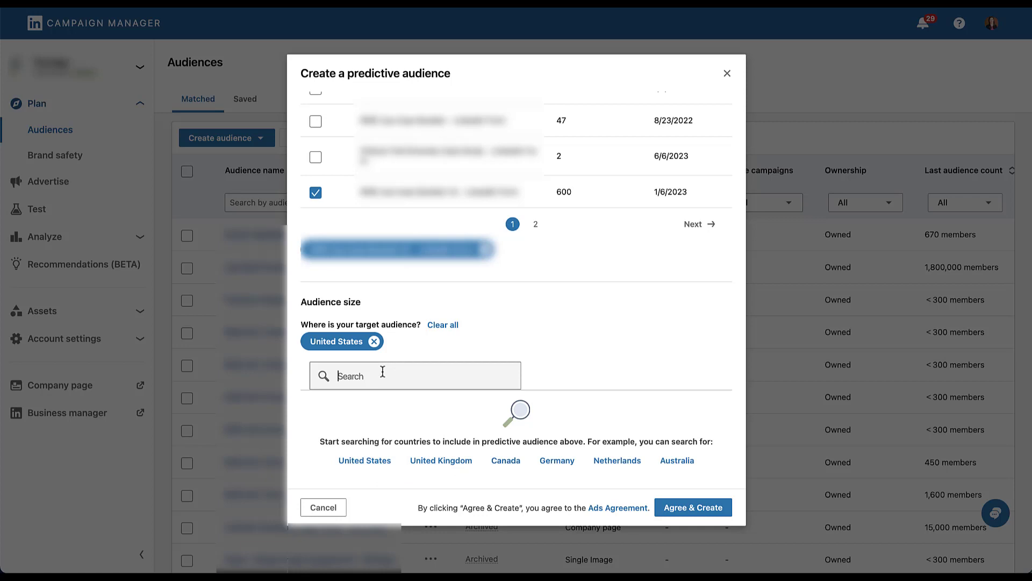
{"action": "type", "text": "indiana"}
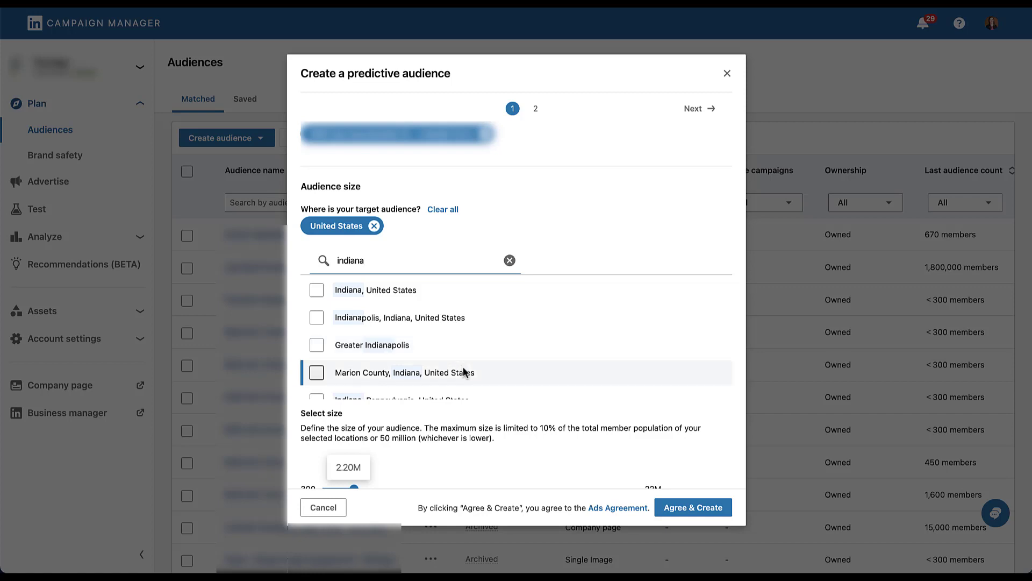
{"action": "scroll", "coordinate": [464, 371], "scroll_direction": "down", "scroll_amount": 1}
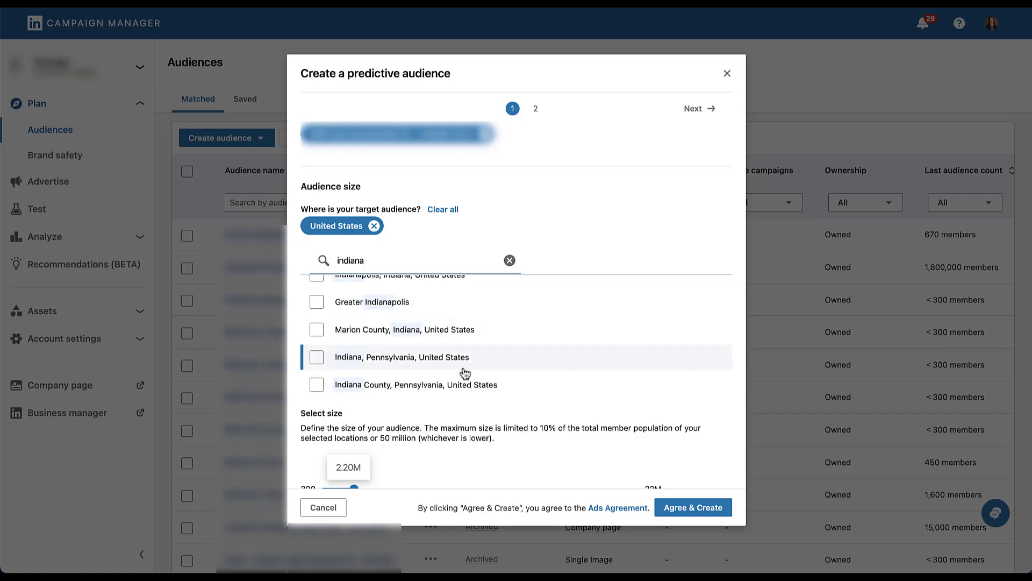
{"action": "scroll", "coordinate": [465, 373], "scroll_direction": "up", "scroll_amount": 1}
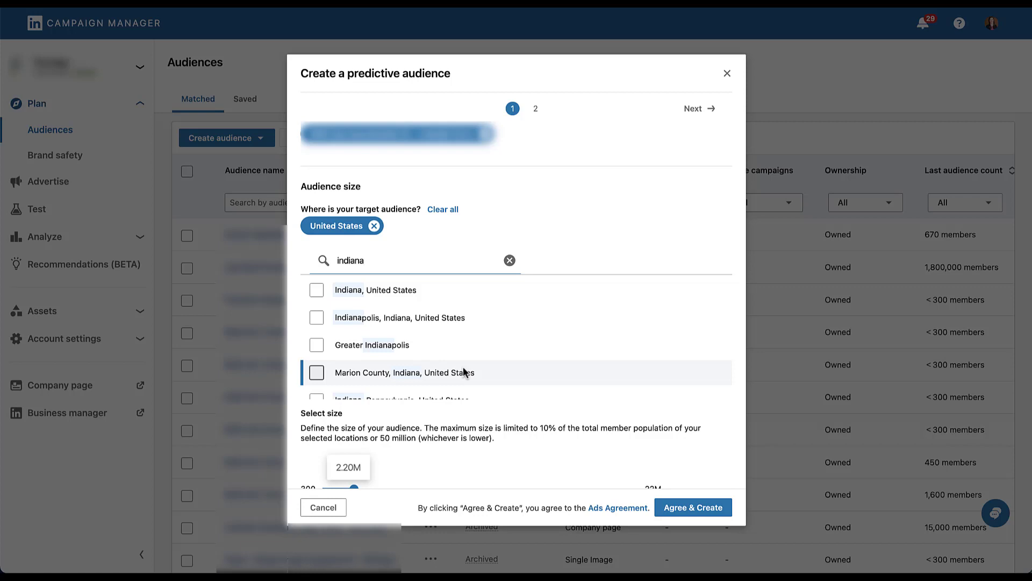
{"action": "left_click", "coordinate": [510, 260]}
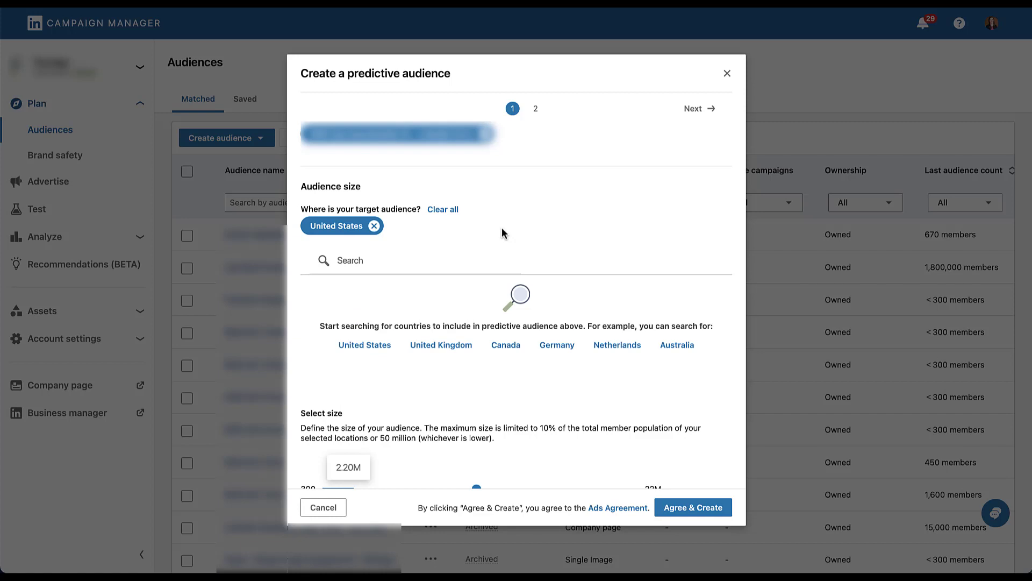
Lower the predictive audience size slider from 2.20M to about 457K
{"action": "scroll", "coordinate": [502, 230], "scroll_direction": "down", "scroll_amount": 1}
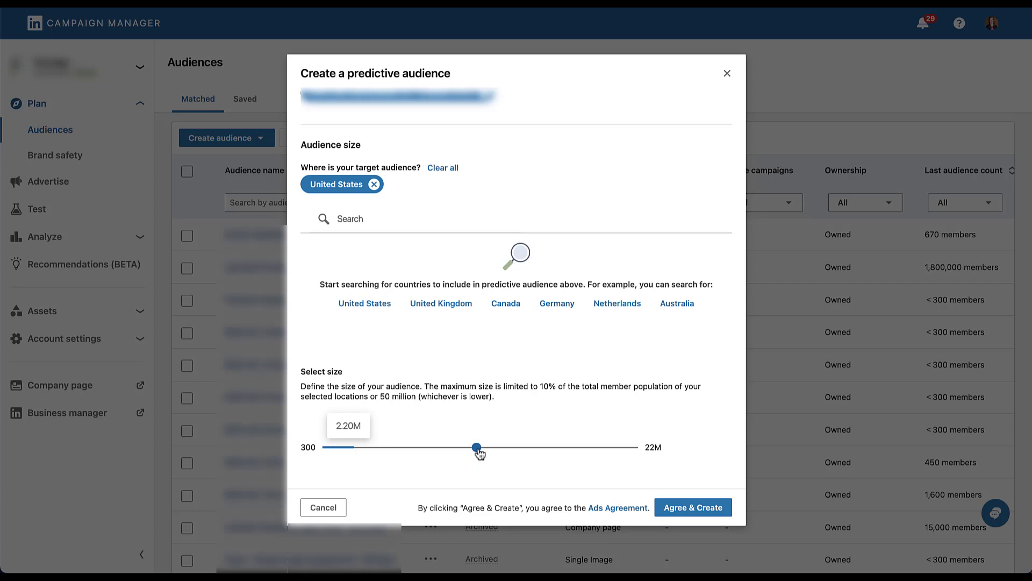
{"action": "left_click_drag", "start_coordinate": [480, 454], "coordinate": [334, 455]}
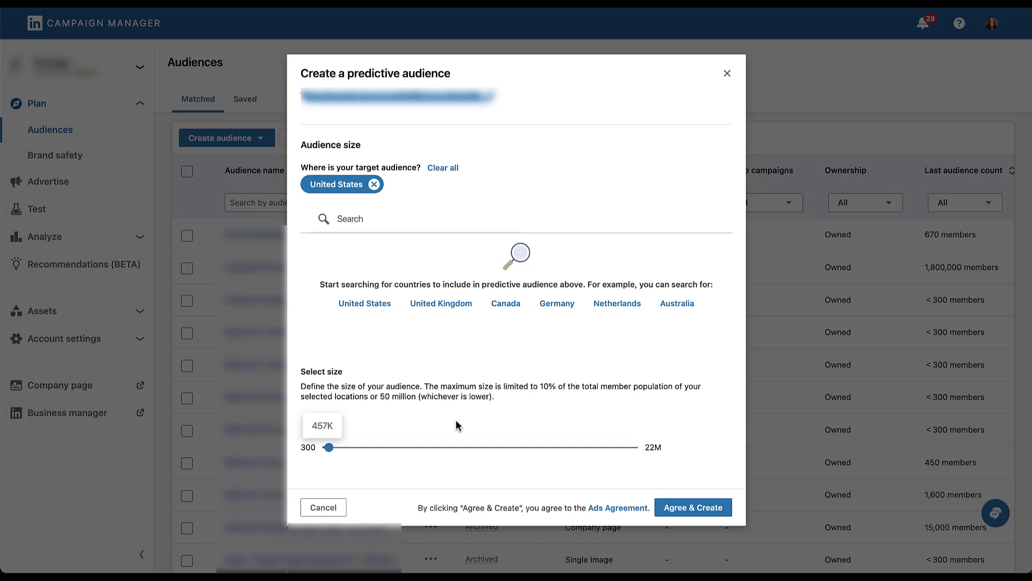
Agree and create the Predictive Example audience, then move down to the campaign's Audience targeting section
{"action": "left_click", "coordinate": [706, 505]}
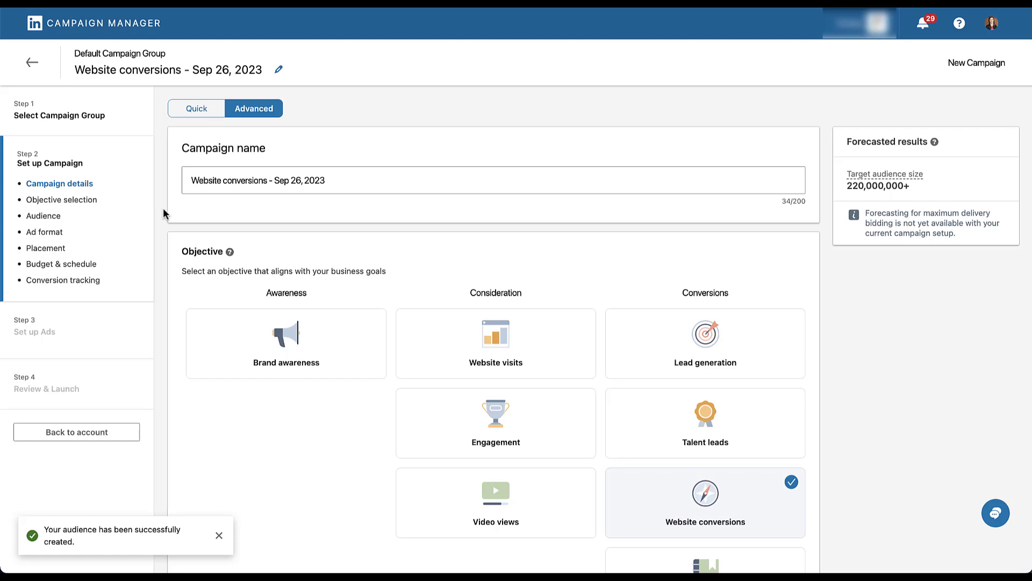
{"action": "scroll", "coordinate": [163, 208], "scroll_direction": "down", "scroll_amount": 10}
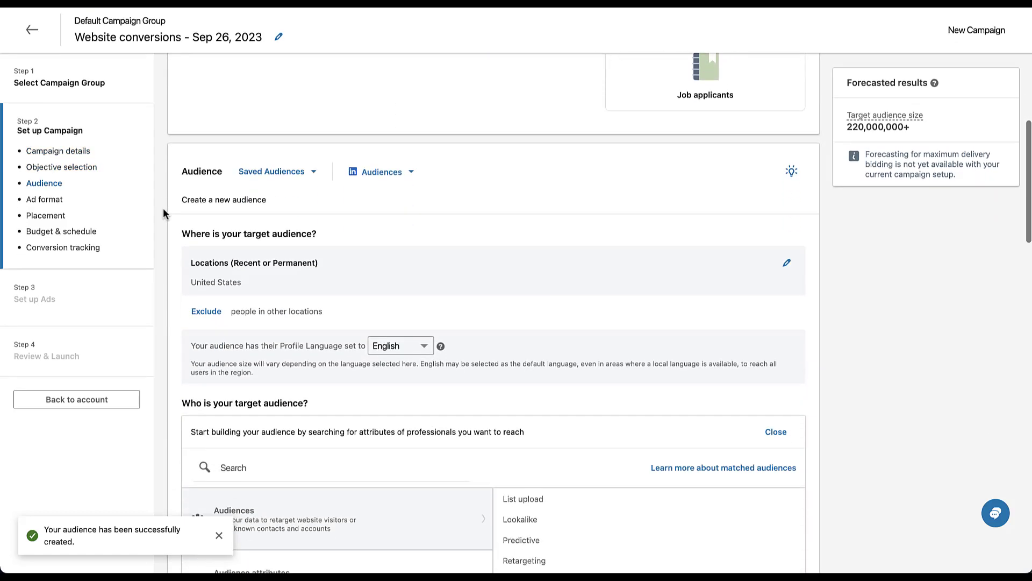
{"action": "scroll", "coordinate": [164, 209], "scroll_direction": "down", "scroll_amount": 5}
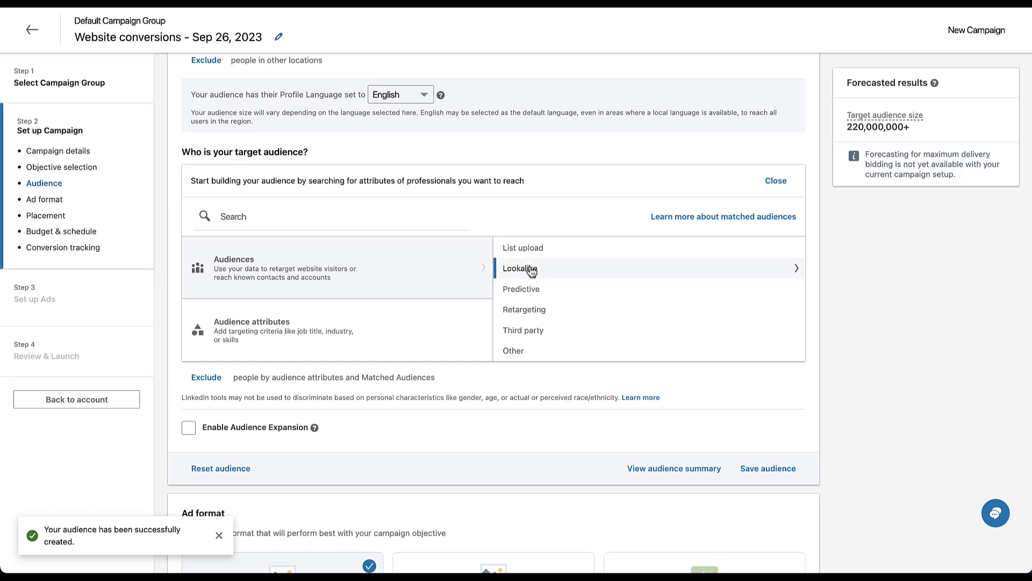
Add the Predictive Example (Building) audience from the Predictive list to the Website conversions campaign's targeting
{"action": "left_click", "coordinate": [557, 294]}
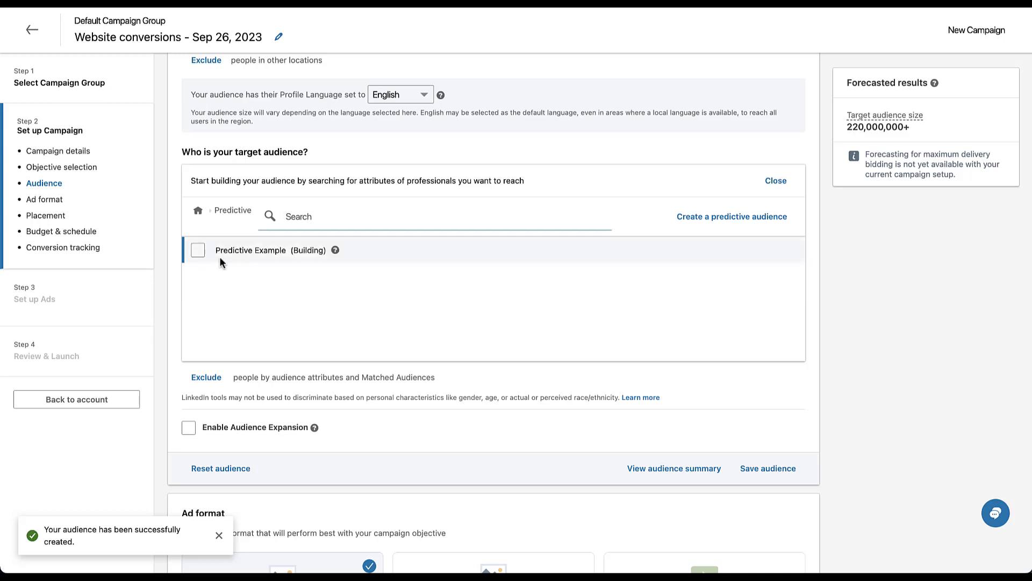
{"action": "left_click", "coordinate": [198, 250]}
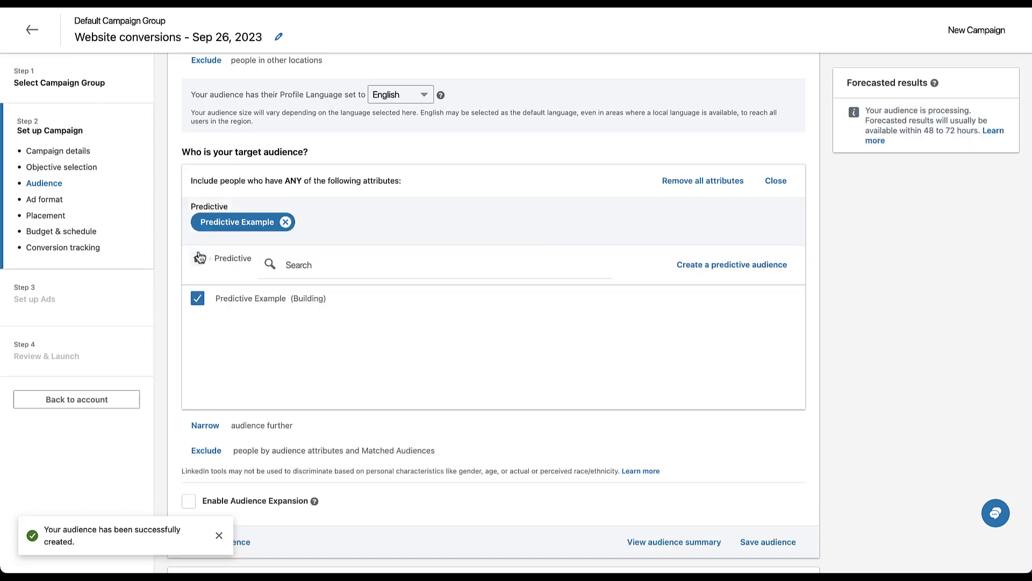